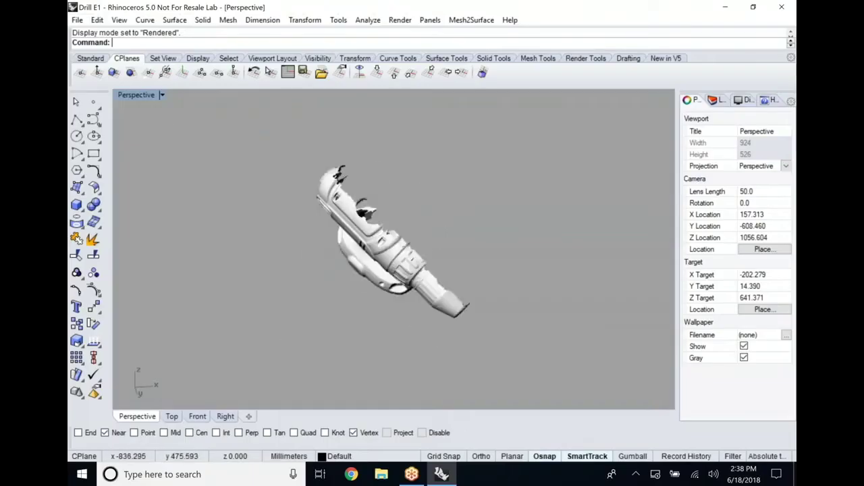
- Open the scanned drill mesh in Mesh2Surface's shape extraction tool
right_drag(425, 288, 398, 270)
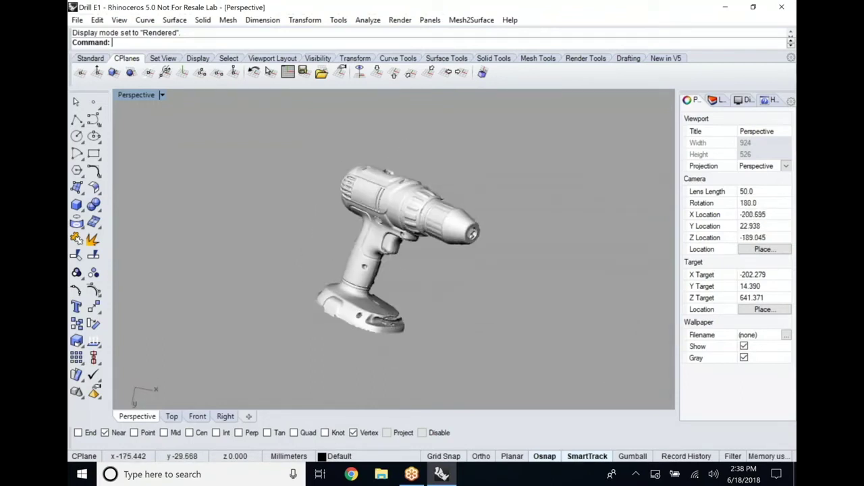
click(477, 21)
click(476, 32)
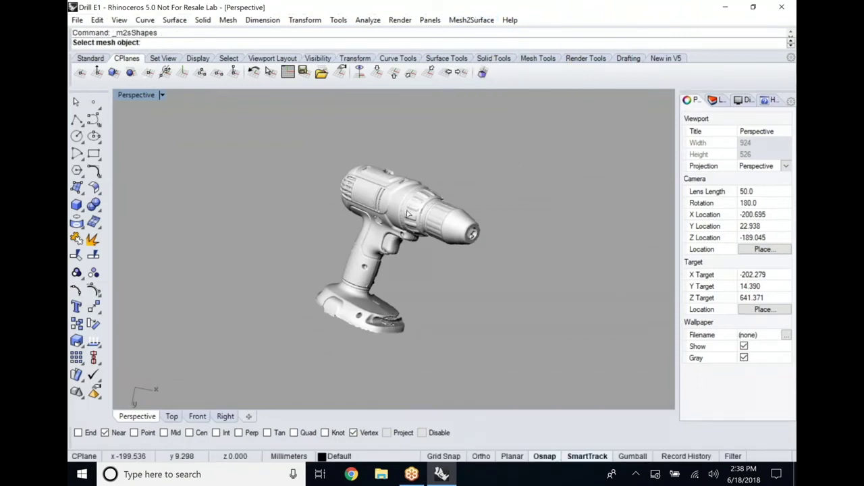
click(408, 215)
click(474, 280)
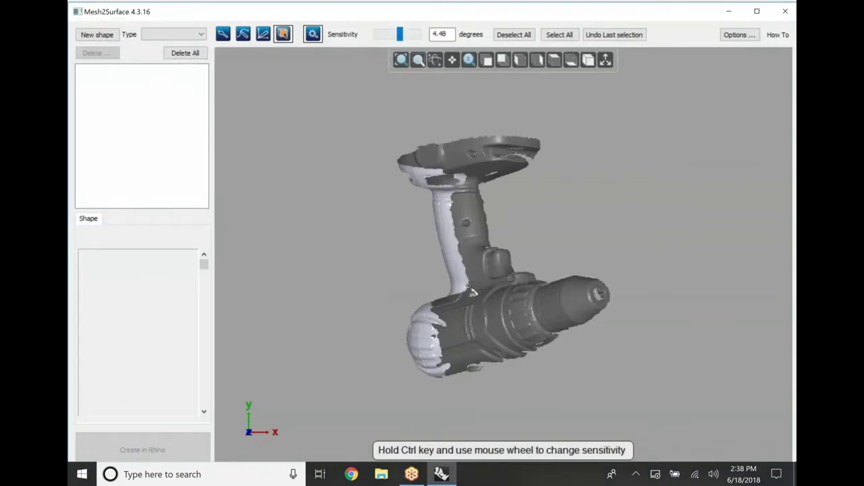
- Select small mesh patches along the parting line across the handle and ribbed rear housing, using a 0.72-degree sensitivity
mouse_move(340, 244)
right_down()
mouse_move(502, 162)
mouse_move(511, 135)
mouse_move(501, 120)
right_up()
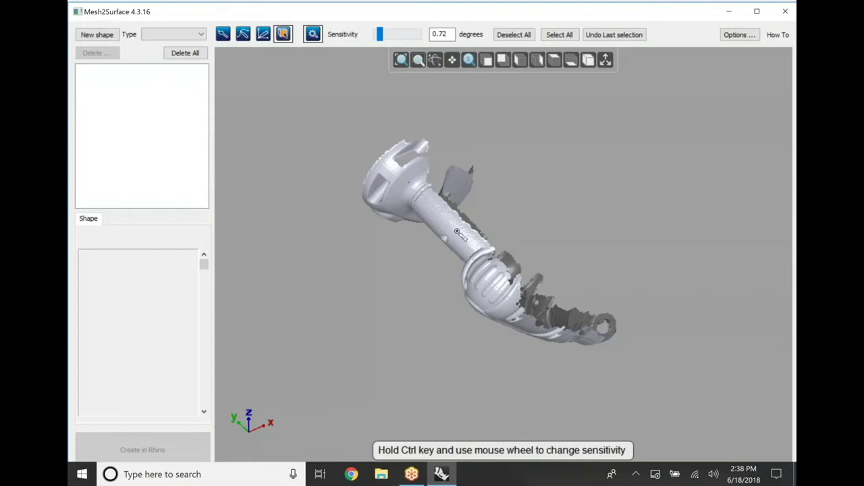
scroll(433, 206, down, 12)
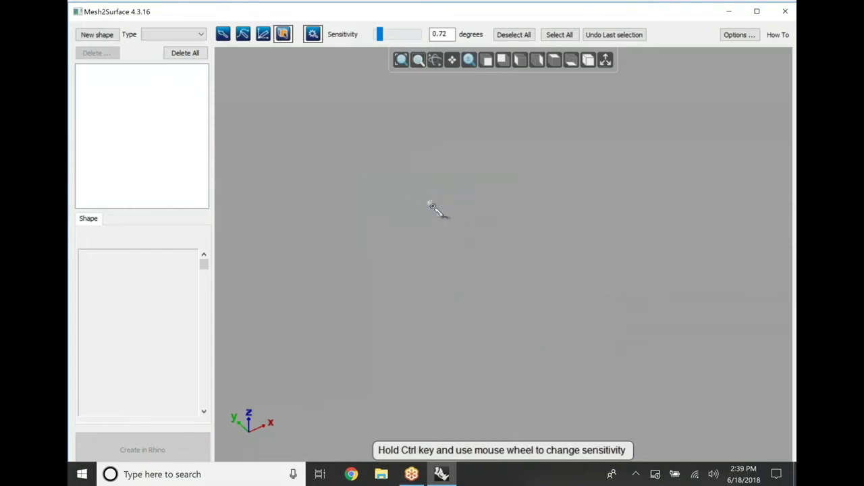
middle_click(432, 207)
scroll(433, 206, up, 15)
scroll(435, 210, up, 2)
scroll(435, 210, down, 6)
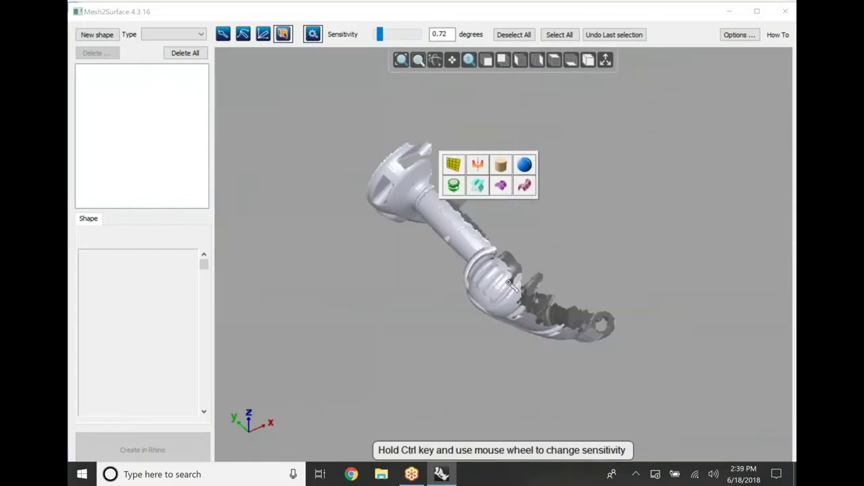
scroll(505, 298, up, 4)
scroll(505, 298, up, 3)
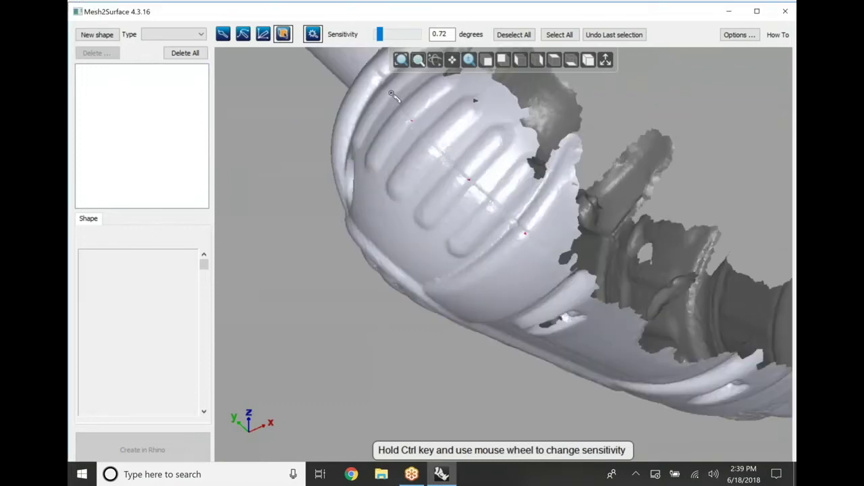
scroll(464, 173, down, 4)
- Select more small patches along the parting line on the battery base and fit a plane through all selected patches
drag(588, 267, 482, 69)
middle_drag(482, 70, 582, 44)
scroll(376, 213, up, 5)
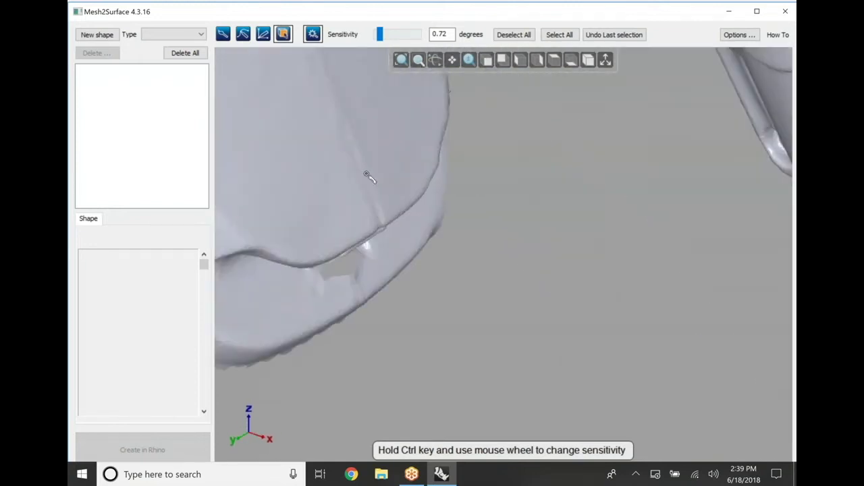
right_click(353, 150)
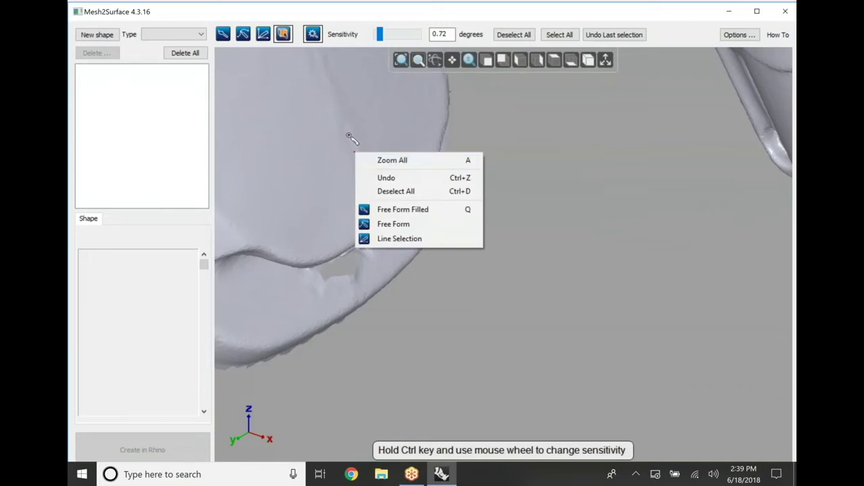
click(348, 135)
right_click(369, 193)
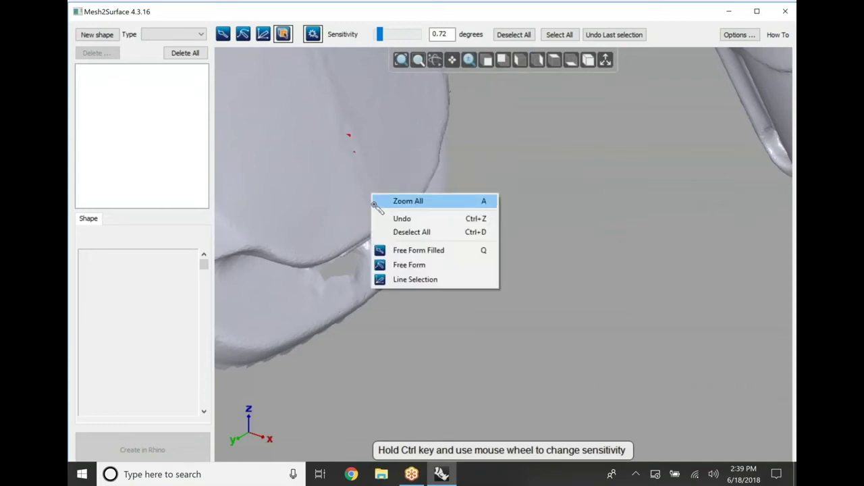
click(370, 194)
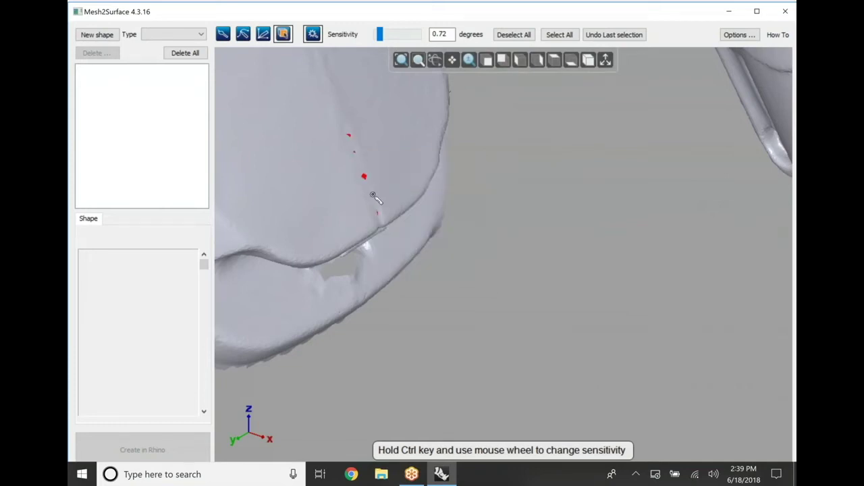
right_click(372, 194)
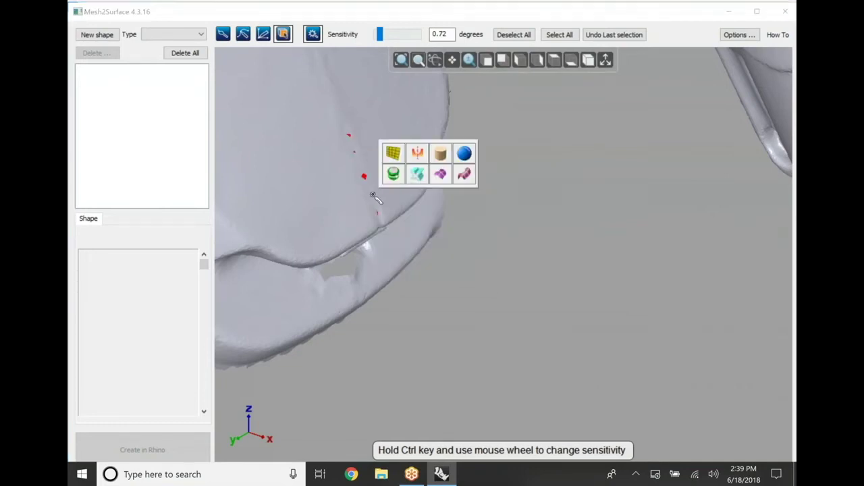
click(394, 154)
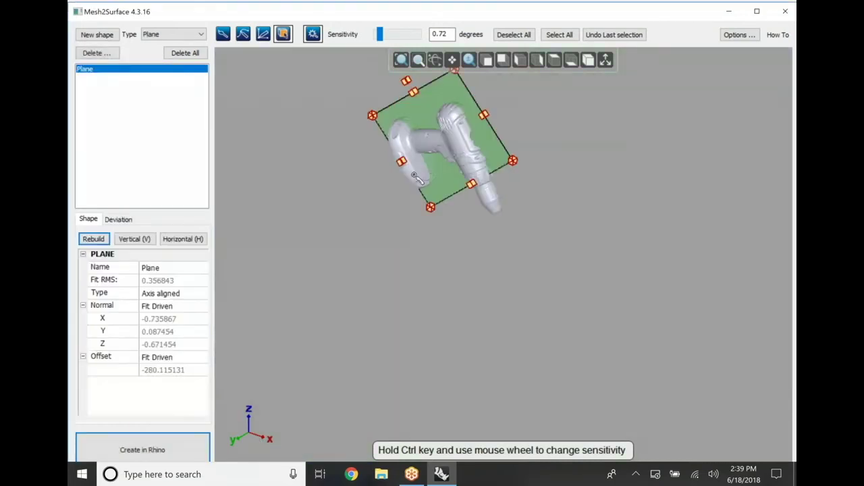
- Extend the fitted plane beyond the chuck tip and rotate it slightly in its own plane around the drill
right_drag(415, 175, 409, 183)
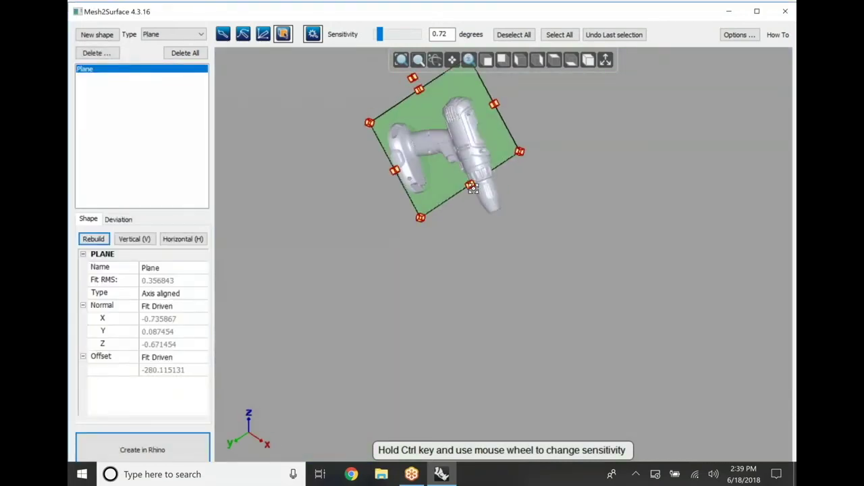
drag(473, 188, 489, 216)
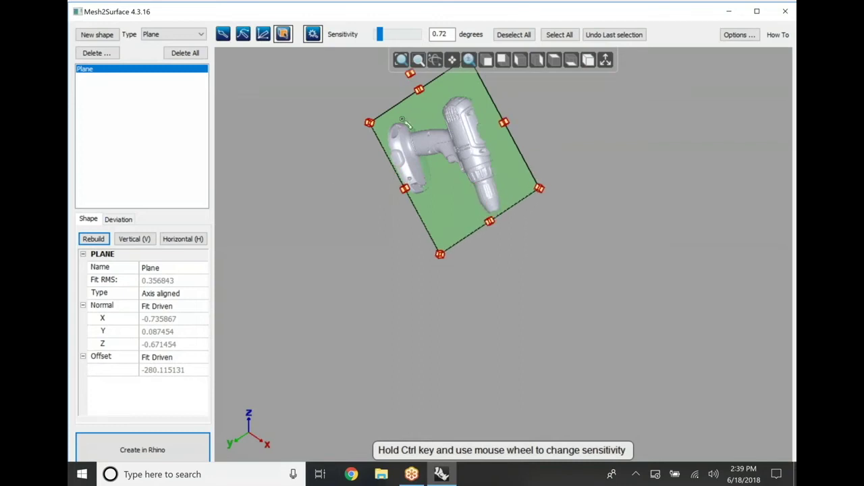
right_drag(335, 194, 470, 185)
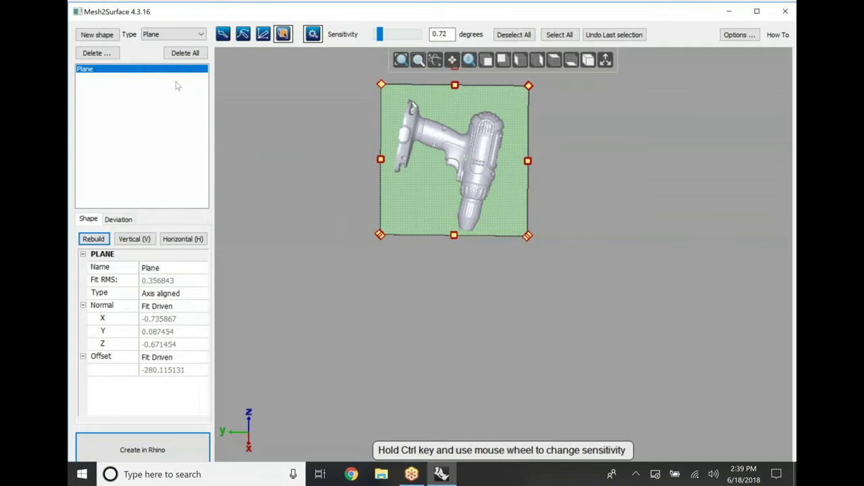
scroll(456, 99, down, 6)
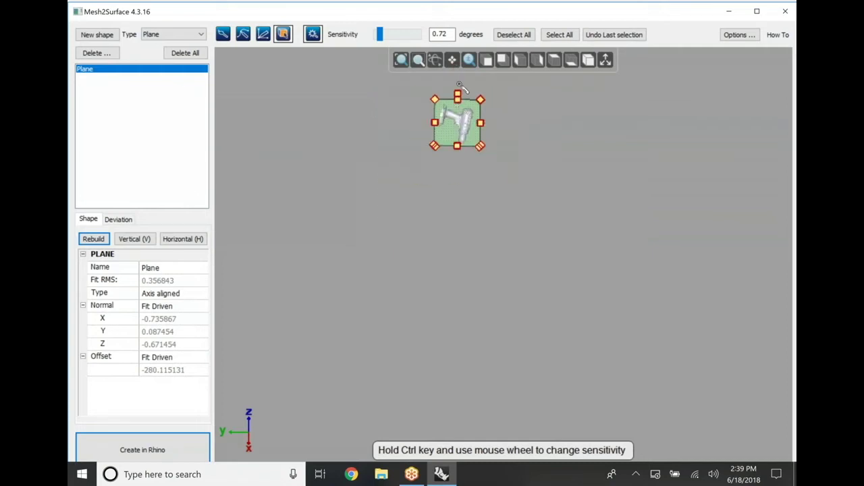
scroll(460, 91, up, 5)
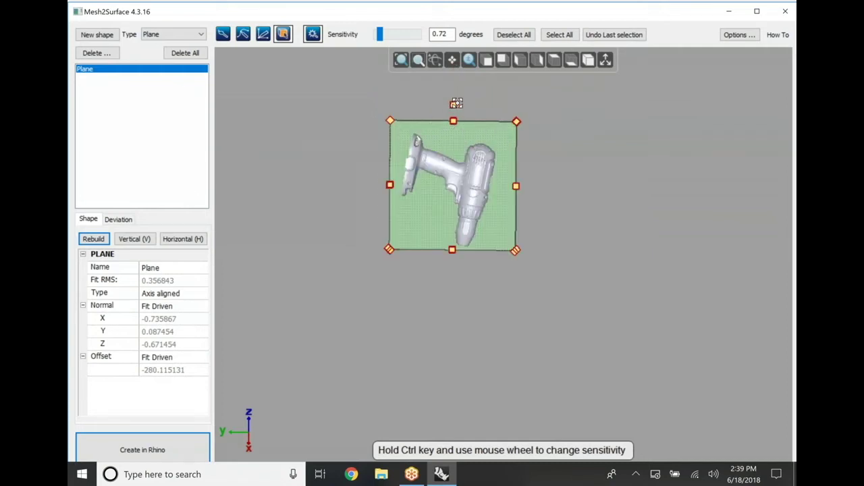
drag(456, 104, 477, 111)
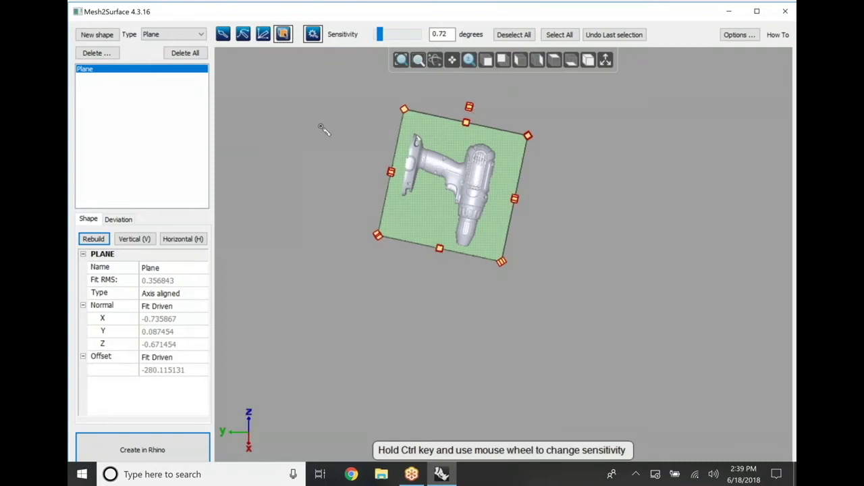
- Create a 3D Sketch shape and begin a curve along the parting line on the battery base
click(97, 34)
click(173, 34)
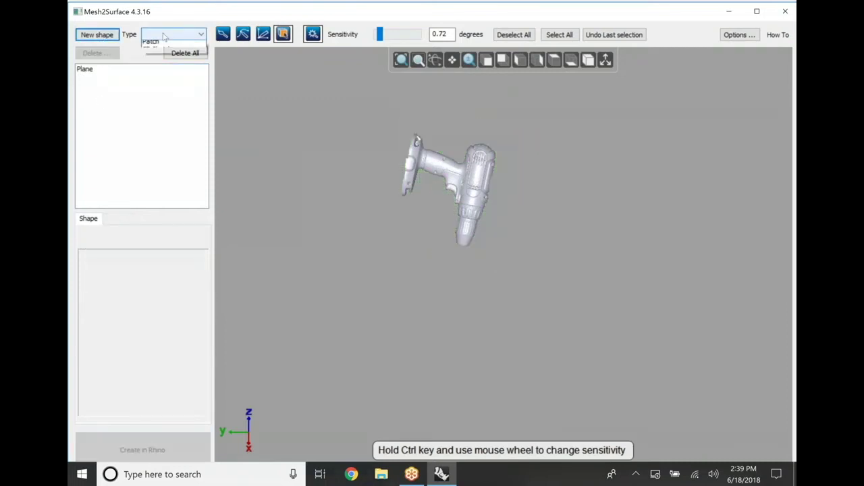
click(161, 110)
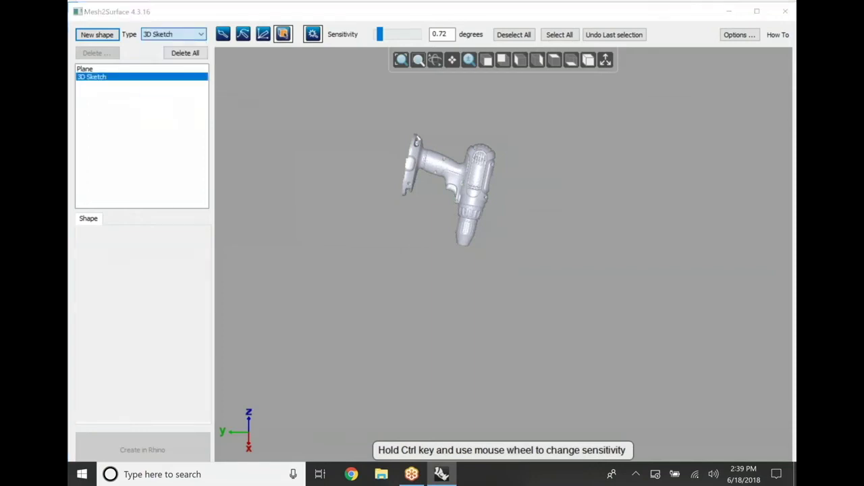
mouse_move(385, 307)
right_down()
mouse_move(411, 290)
mouse_move(413, 267)
mouse_move(397, 324)
right_up()
scroll(407, 164, up, 7)
scroll(387, 216, up, 4)
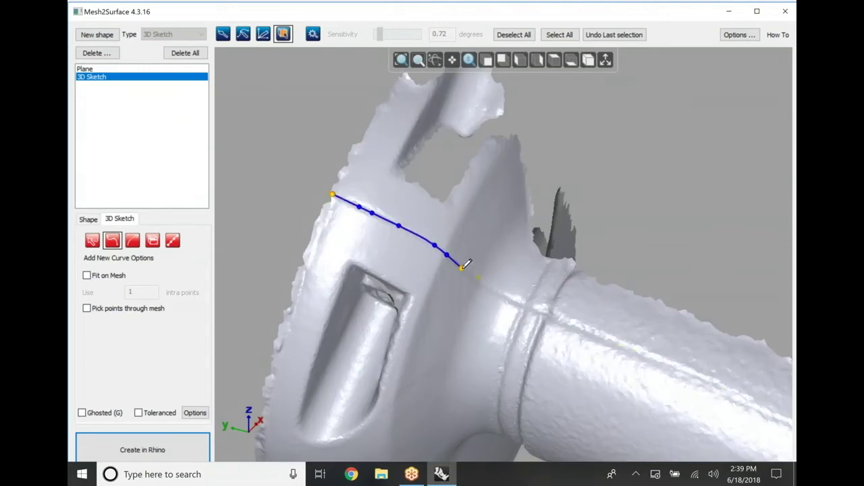
- Extend the 3D sketch curve along the parting line of the handle
scroll(557, 322, down, 5)
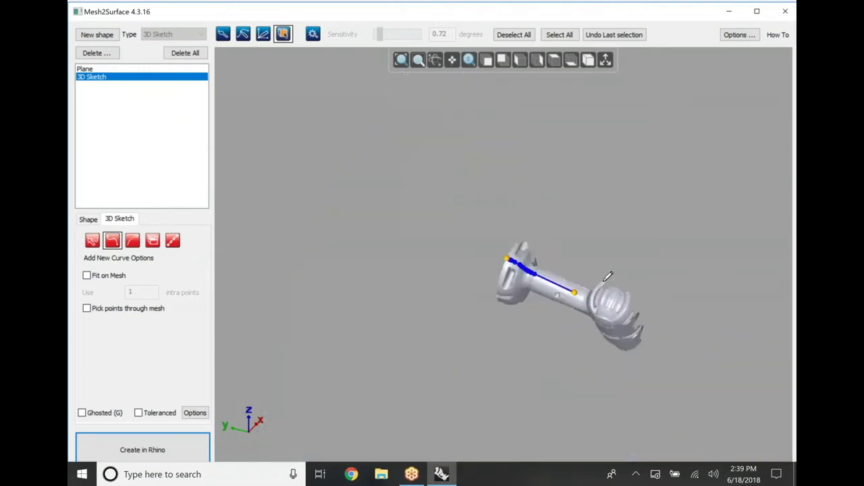
scroll(380, 258, up, 5)
click(380, 259)
click(527, 322)
right_drag(530, 322, 550, 310)
scroll(576, 309, down, 5)
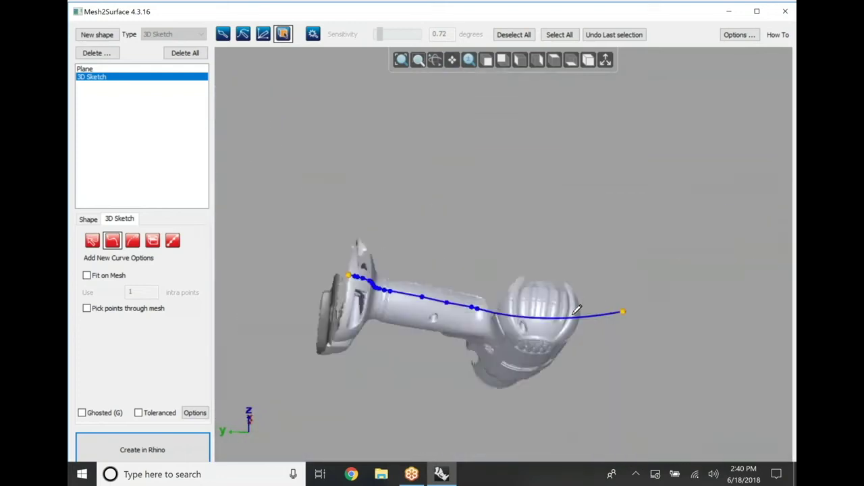
- Continue the curve from the upper end of the handle onto the rim of the rear housing
scroll(526, 312, up, 7)
click(321, 296)
scroll(320, 296, up, 2)
click(361, 299)
click(384, 297)
click(564, 220)
click(588, 222)
scroll(588, 223, down, 3)
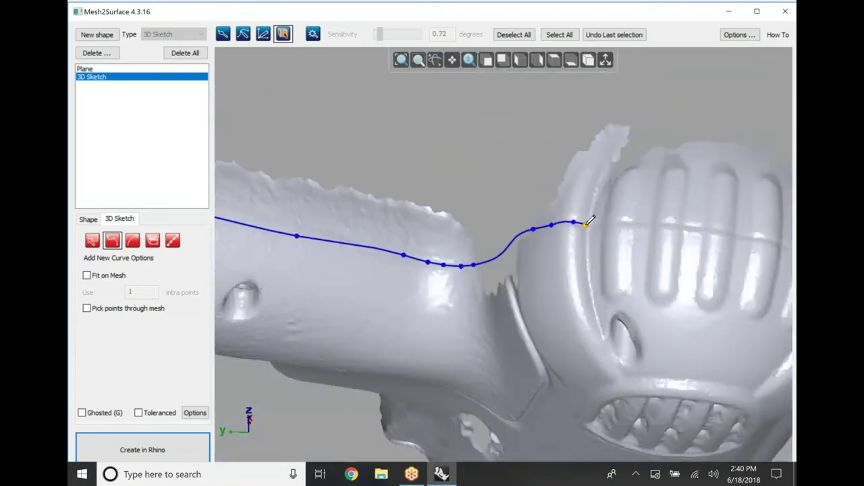
scroll(592, 224, up, 3)
click(601, 224)
- Trace the curve along the parting line across the ribbed rear of the motor housing
scroll(600, 224, down, 6)
scroll(616, 223, up, 6)
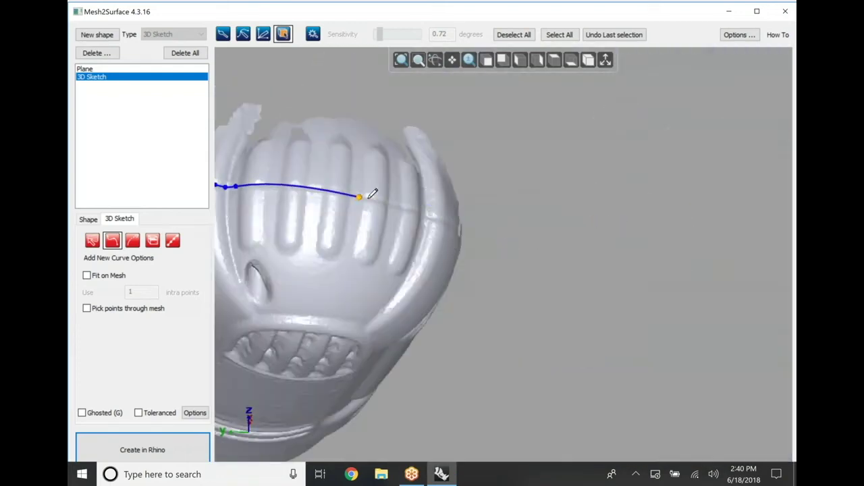
click(444, 221)
click(458, 223)
right_drag(458, 223, 352, 232)
scroll(339, 218, down, 5)
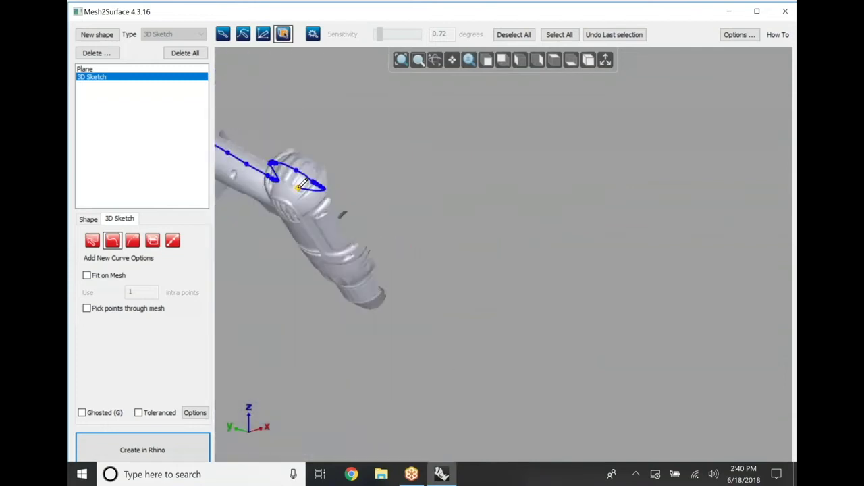
- Continue the curve along the housing's upper edge, bridging the gaps in the mesh toward the clutch ring
scroll(325, 153, up, 6)
click(517, 423)
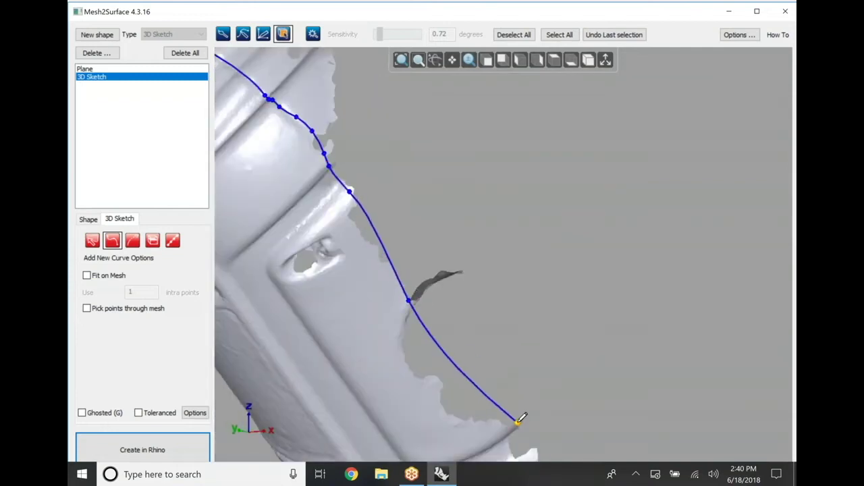
scroll(517, 423, down, 6)
right_drag(517, 419, 484, 260)
scroll(483, 255, up, 6)
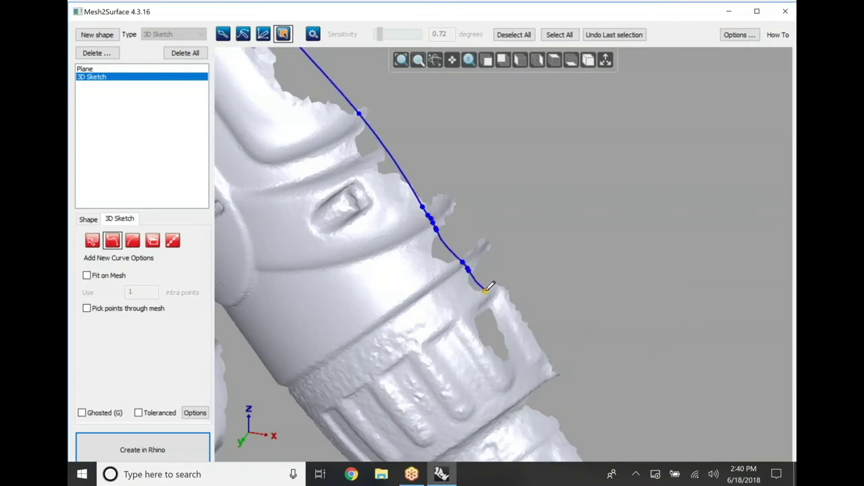
- Carry the curve over the clutch ring, step it down with corner points and run it along the chuck sleeve
scroll(555, 371, down, 4)
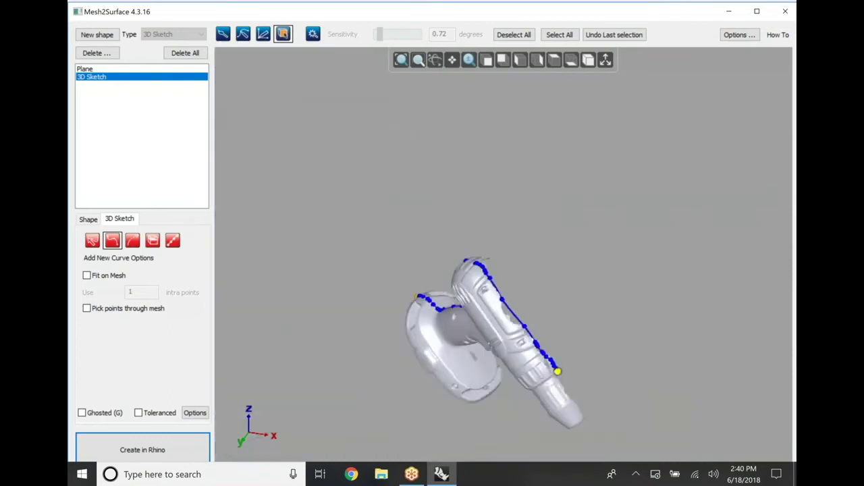
scroll(474, 252, up, 6)
scroll(390, 207, down, 4)
click(466, 294)
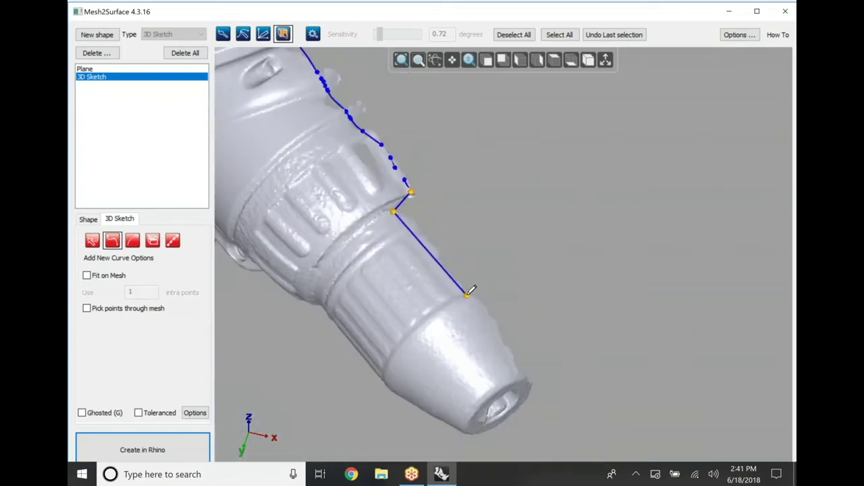
- Place a corner point at the end of the chuck sleeve and extend the curve down the tapered chuck nose
right_click(515, 378)
click(523, 386)
scroll(469, 299, down, 4)
scroll(485, 276, up, 6)
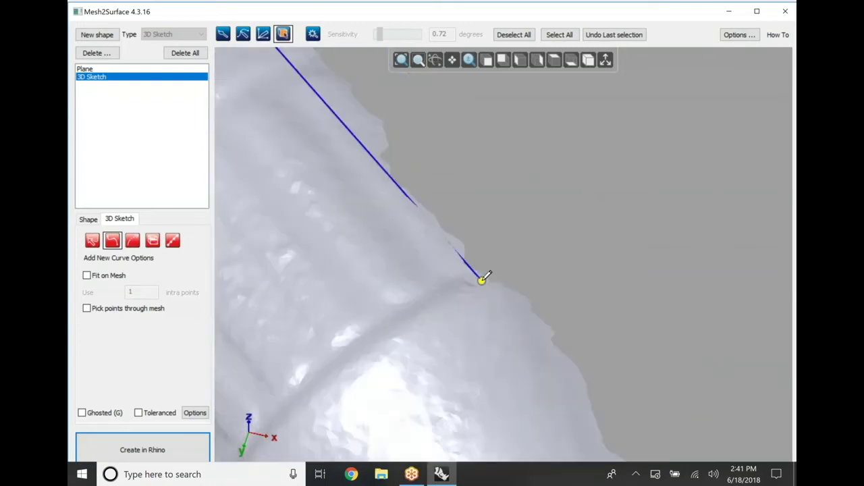
scroll(502, 304, down, 4)
click(531, 358)
right_click(541, 379)
click(542, 385)
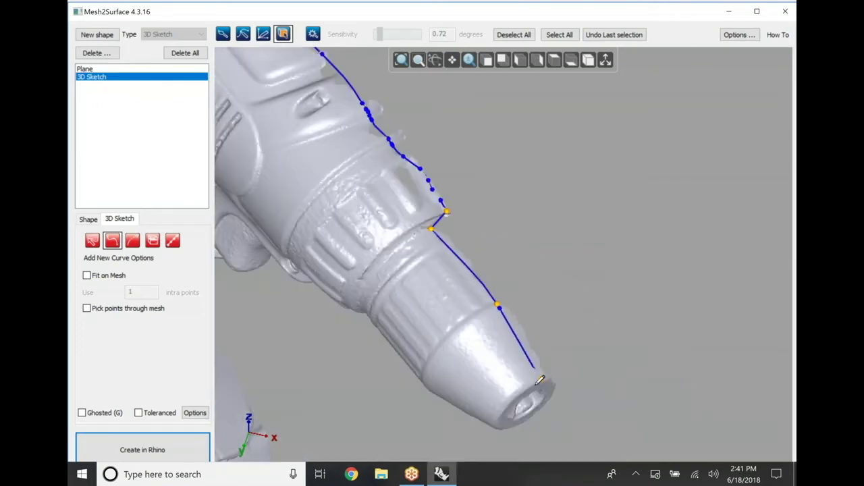
- Add a straight segment across the open front face of the chuck, with a corner point at each side
right_drag(519, 427, 524, 282)
click(511, 289)
right_click(511, 289)
click(536, 308)
click(511, 289)
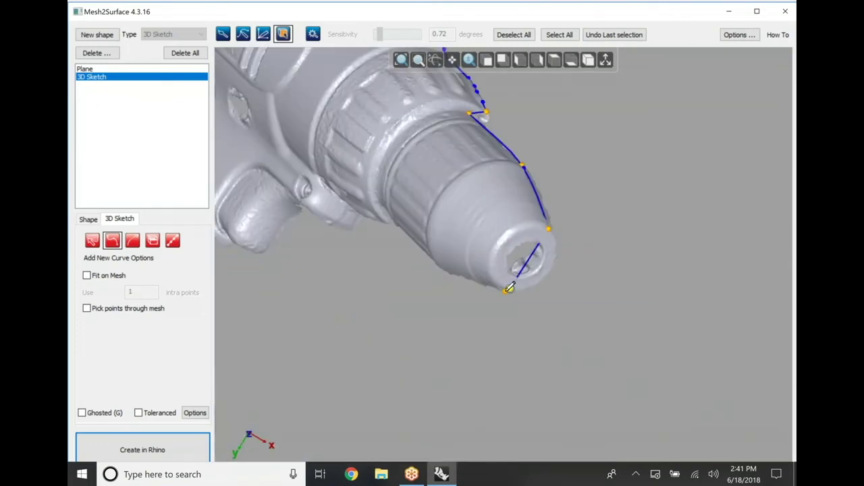
- Carry the curve back along the underside of the tapered chuck nose and place a corner point where the sleeve begins
right_drag(436, 292, 385, 257)
right_drag(432, 270, 434, 192)
click(505, 128)
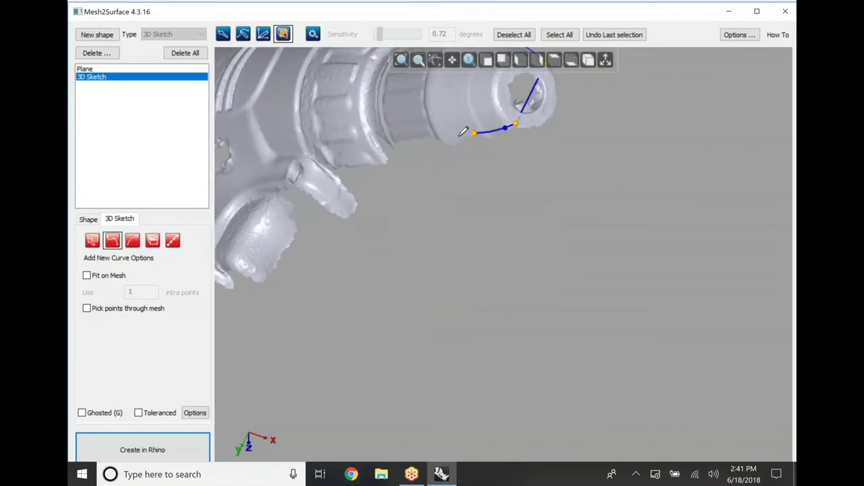
click(442, 141)
right_click(443, 141)
click(480, 163)
click(443, 141)
- Extend the curve along the chuck sleeve's underside to a corner point at the clutch ring and continue beneath the ring
click(393, 143)
right_click(393, 143)
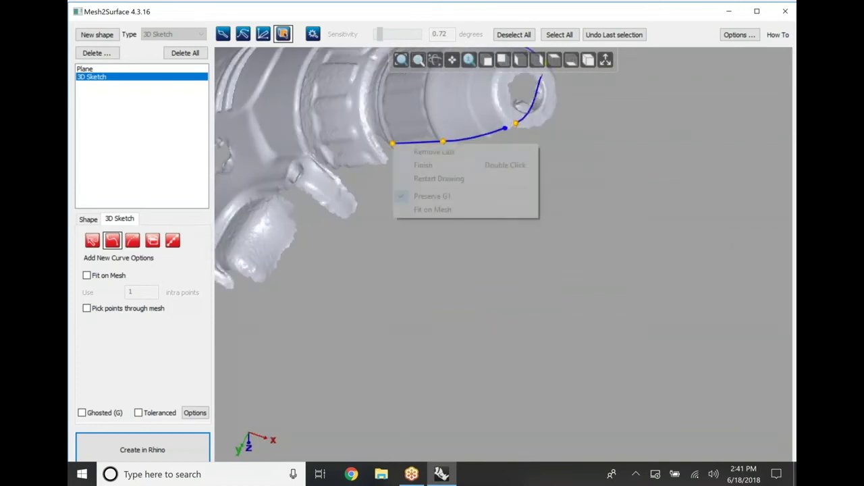
click(425, 164)
click(393, 143)
click(363, 162)
click(336, 166)
- Run the curve around the housing tab, down the front of the trigger and across to the housing edge below it
mouse_move(395, 206)
right_down()
mouse_move(384, 254)
mouse_move(386, 209)
right_up()
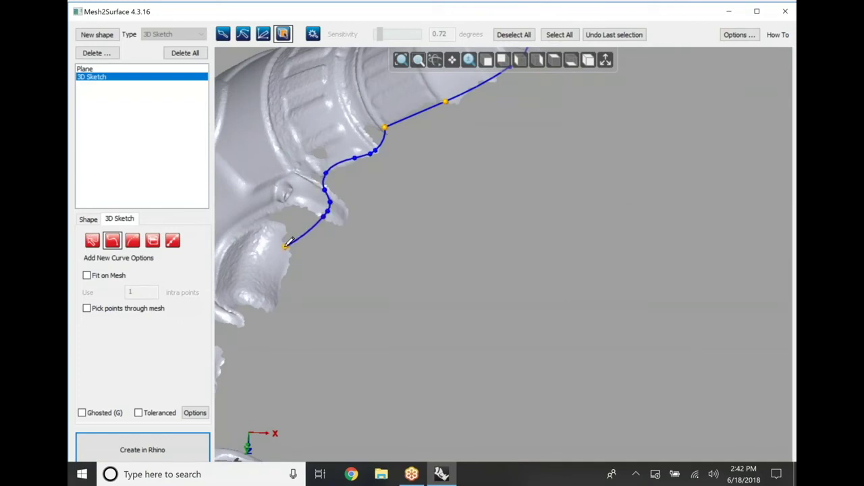
click(266, 304)
right_drag(267, 304, 288, 308)
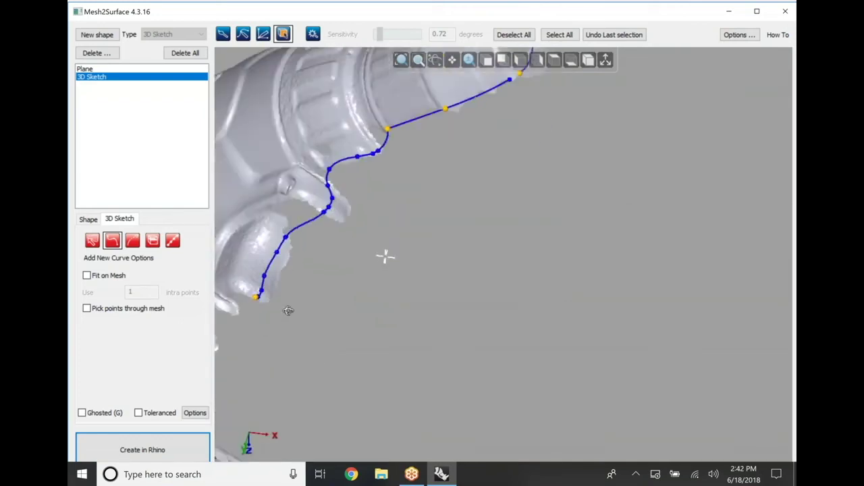
scroll(371, 291, down, 6)
right_drag(385, 291, 284, 286)
scroll(365, 275, up, 5)
scroll(365, 275, up, 5)
right_drag(497, 277, 546, 303)
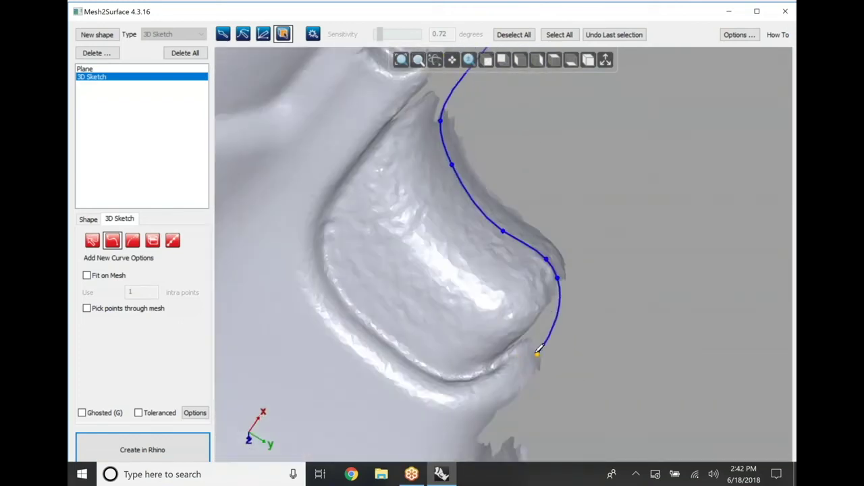
scroll(537, 359, up, 5)
click(536, 362)
- Bridge the ragged mesh gap below the trigger and trace the curve onto the upper front edge of the handle
scroll(536, 365, down, 7)
scroll(497, 325, up, 6)
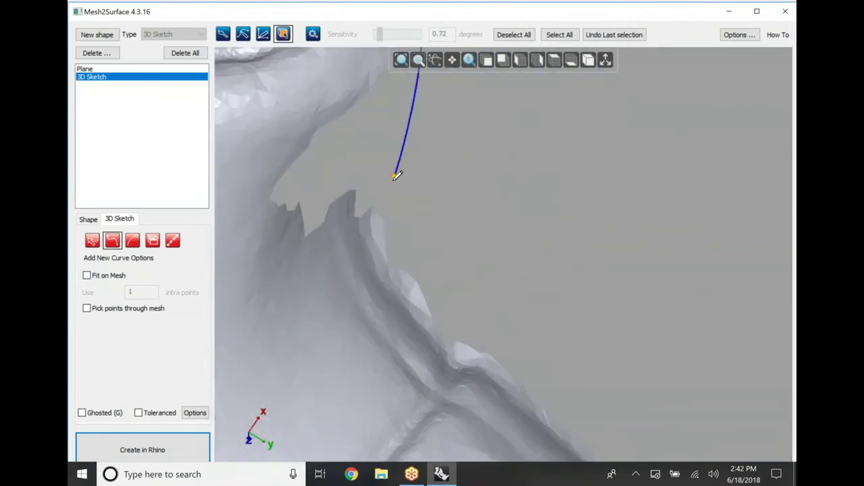
click(346, 220)
click(359, 266)
click(405, 363)
click(459, 407)
scroll(503, 403, up, 5)
click(506, 403)
scroll(506, 401, down, 10)
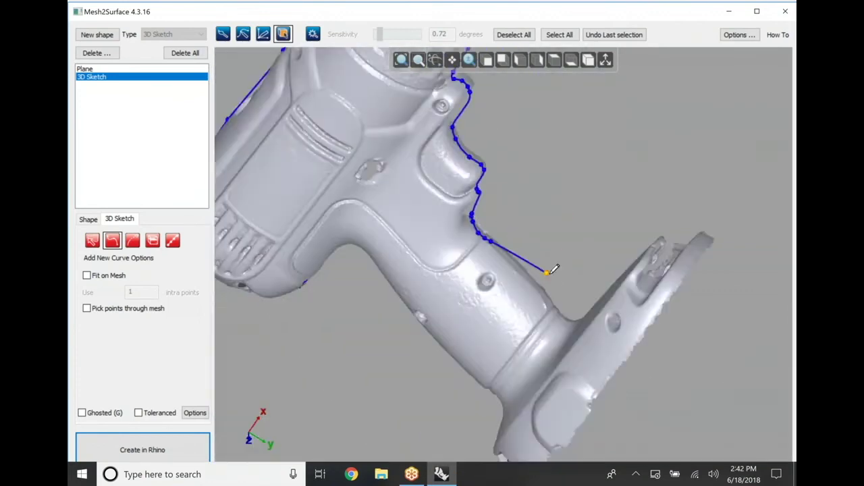
- Continue the curve down the front edge of the handle toward the battery base
click(487, 264)
click(537, 294)
scroll(589, 325, down, 5)
scroll(589, 325, up, 4)
click(594, 331)
- Trace the curve along the battery base and across its grooved front lip to the outer edge
scroll(611, 327, down, 12)
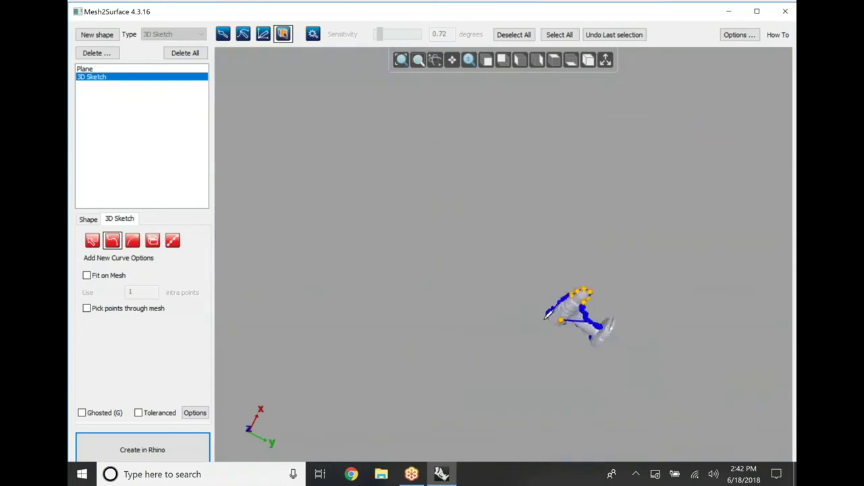
right_drag(613, 328, 627, 331)
scroll(608, 334, up, 6)
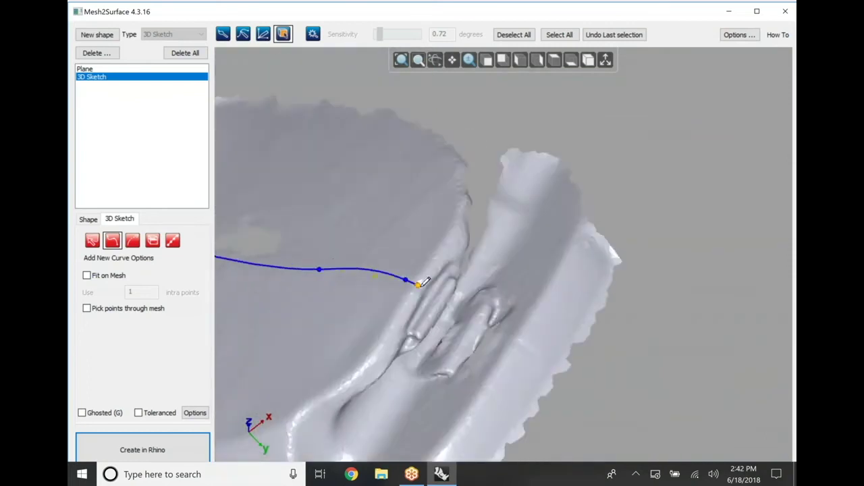
click(418, 285)
click(524, 345)
click(551, 366)
right_click(552, 365)
click(563, 373)
scroll(549, 331, down, 10)
click(554, 59)
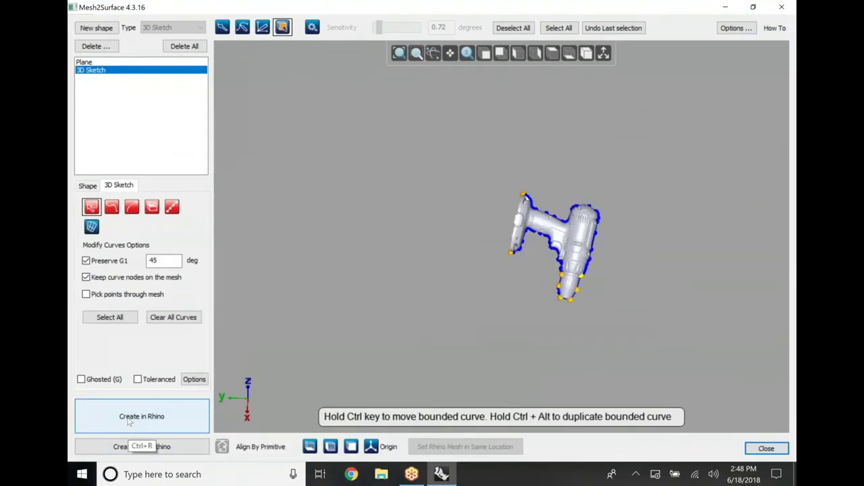
- Create the finished 3D sketch and the fitted plane in Rhino, and switch to the Rhinoceros window
click(129, 421)
click(95, 62)
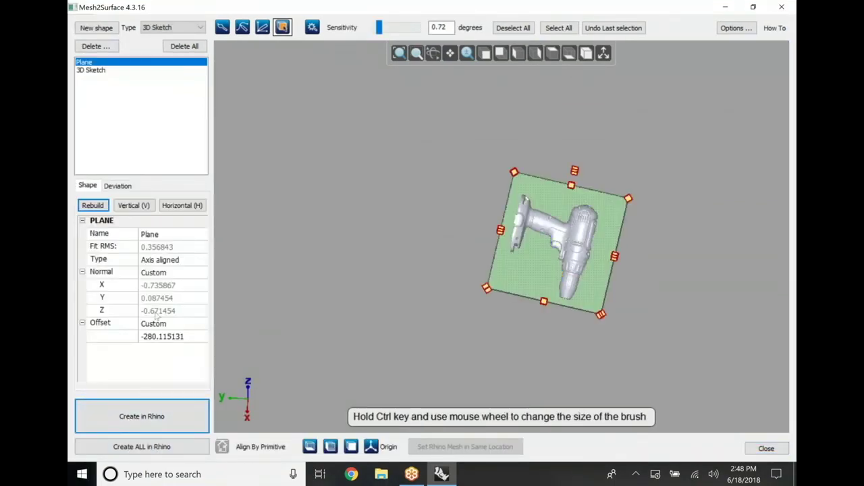
mouse_move(442, 474)
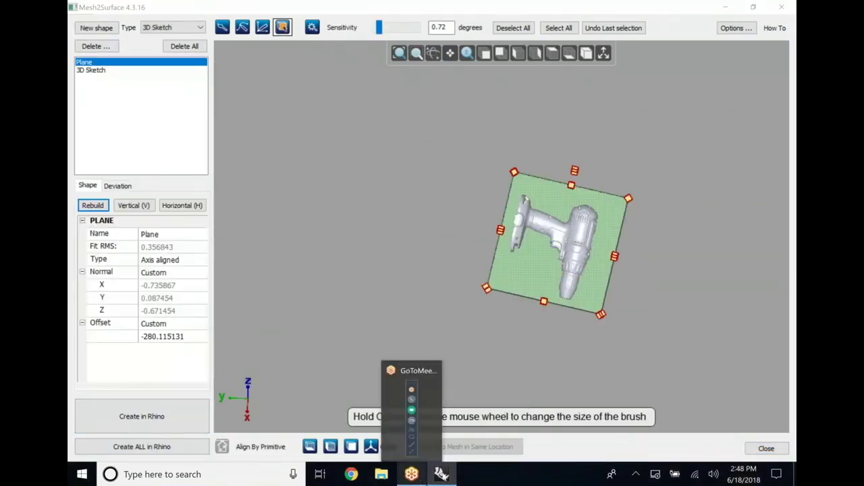
click(442, 474)
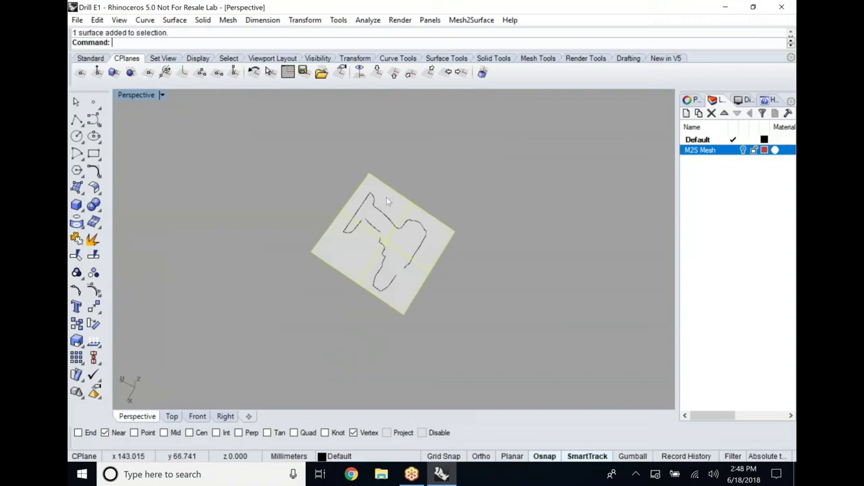
- Set the construction plane to the imported plane surface and delete that surface
click(338, 20)
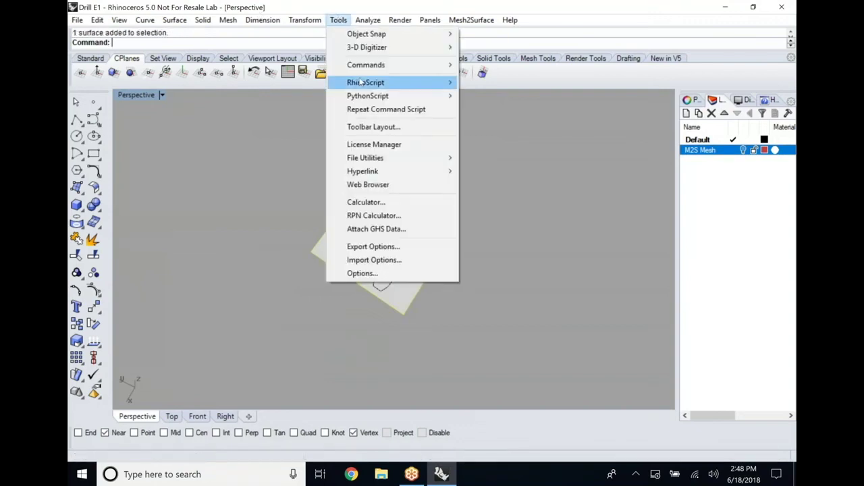
mouse_move(118, 20)
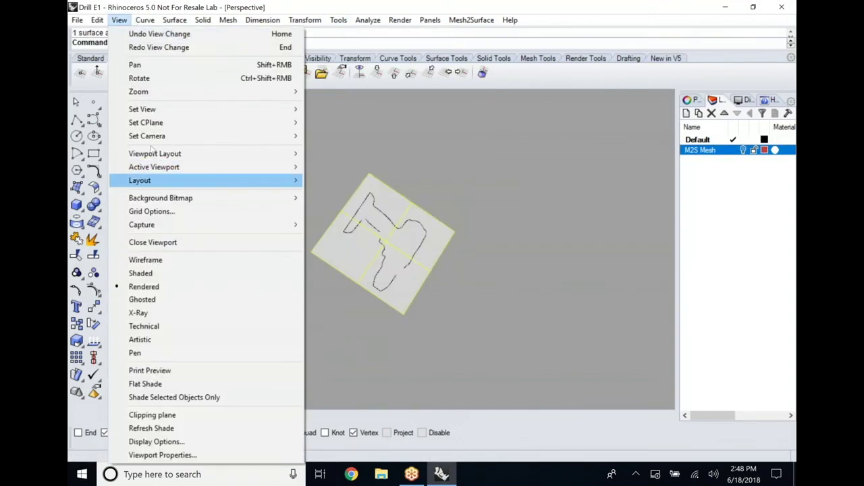
mouse_move(169, 124)
click(362, 224)
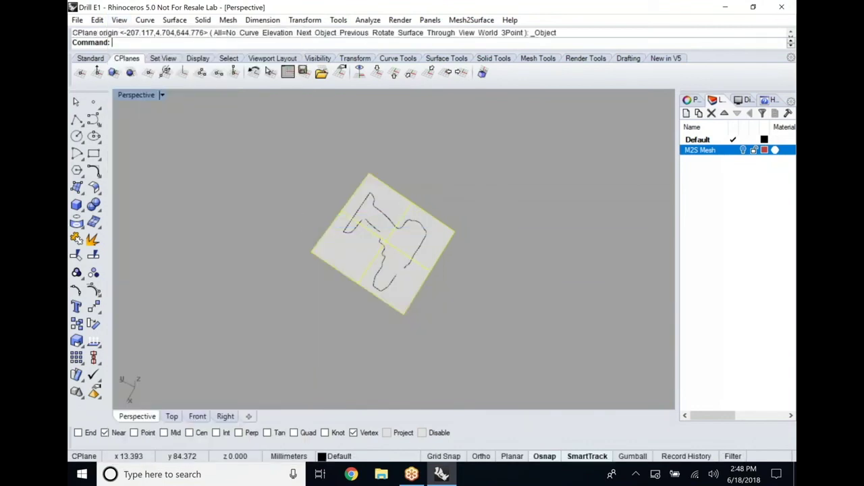
key(Delete)
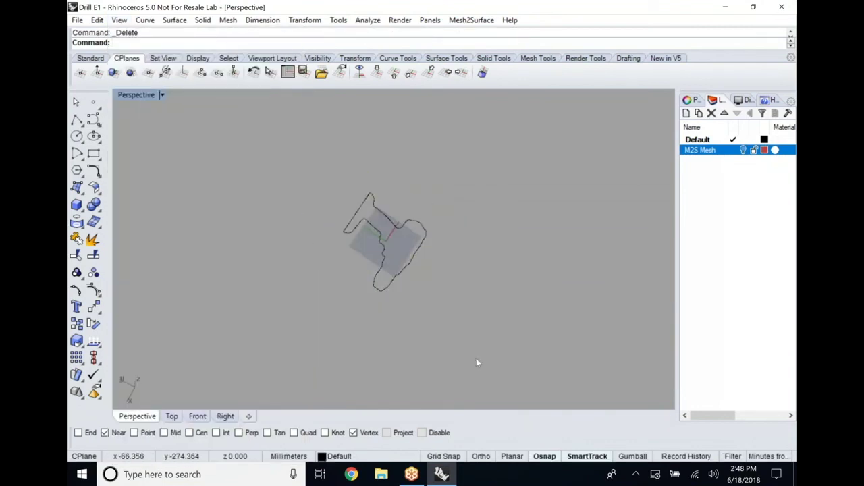
- Project all the drill outline curves onto the construction plane, deleting the input curves
drag(475, 363, 311, 166)
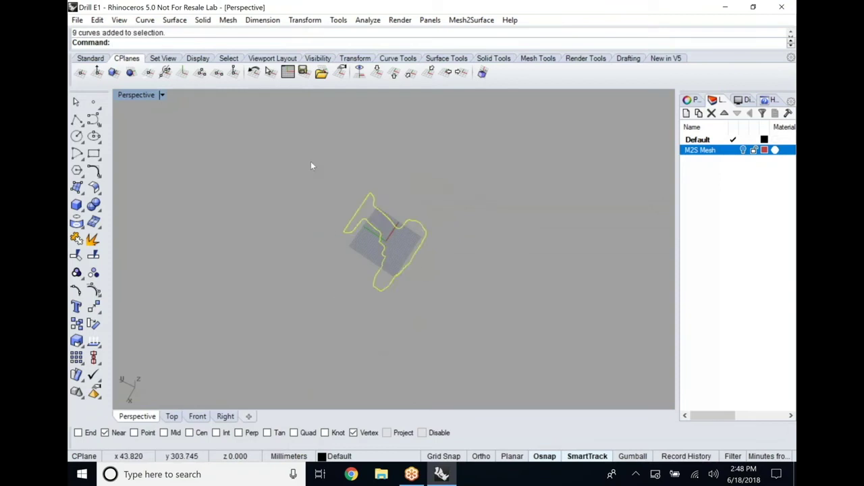
click(309, 20)
click(333, 198)
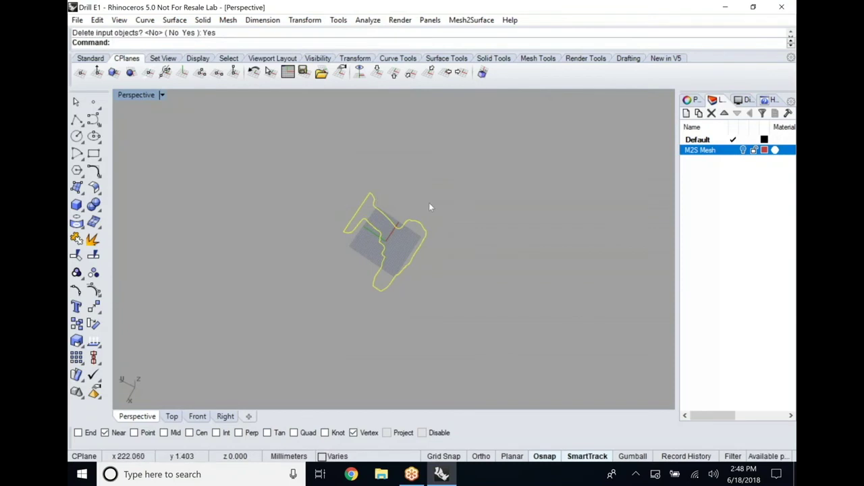
scroll(403, 221, up, 3)
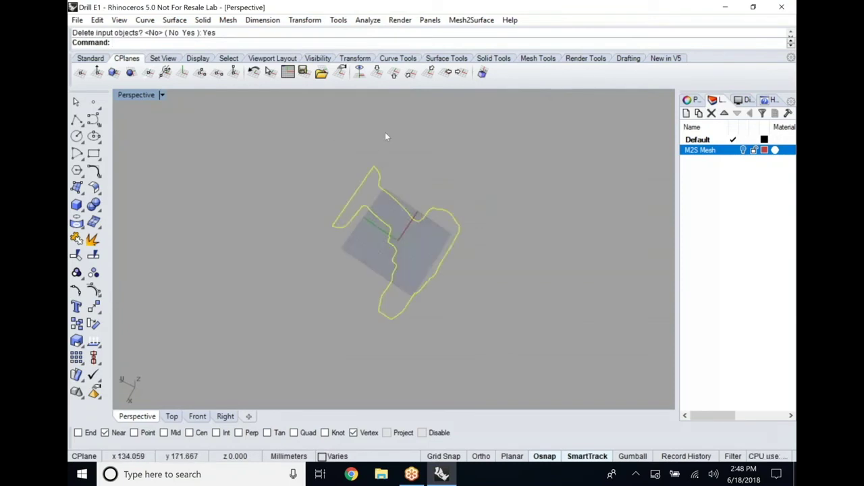
right_drag(385, 137, 402, 142)
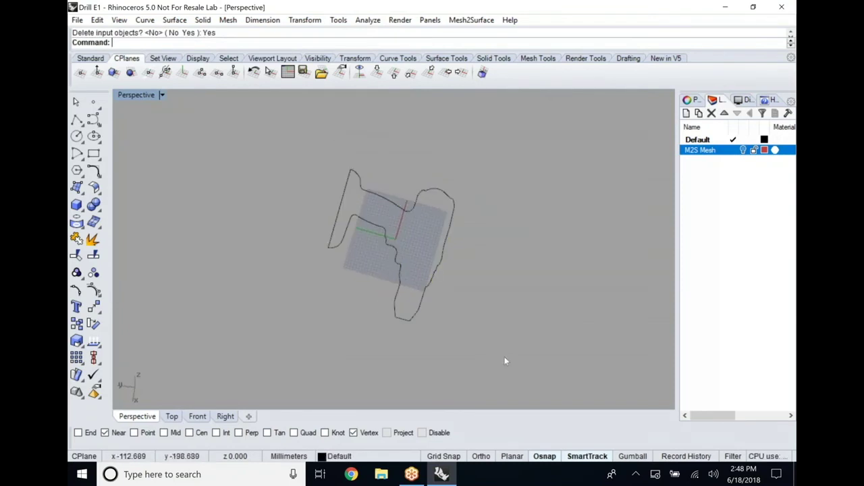
- Extrude the projected outline curves straight by about 45 mm as open surfaces, showing the M2S Mesh layer as a height reference
drag(311, 133, 312, 133)
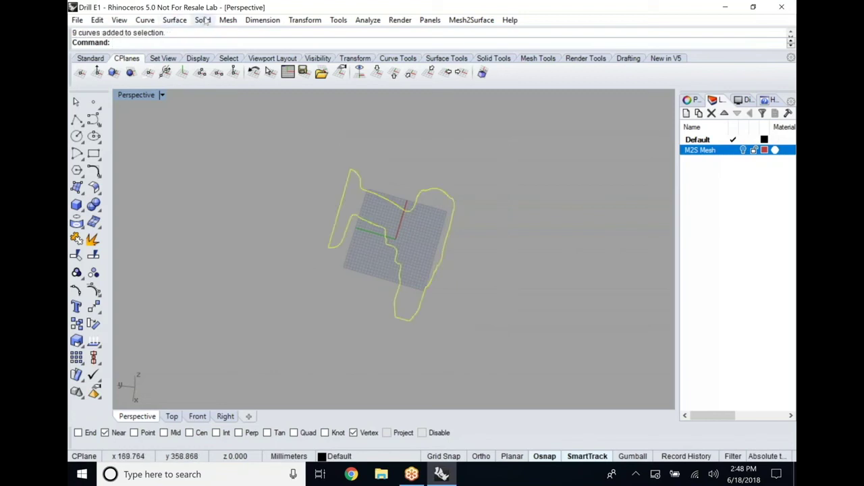
click(203, 21)
mouse_move(174, 19)
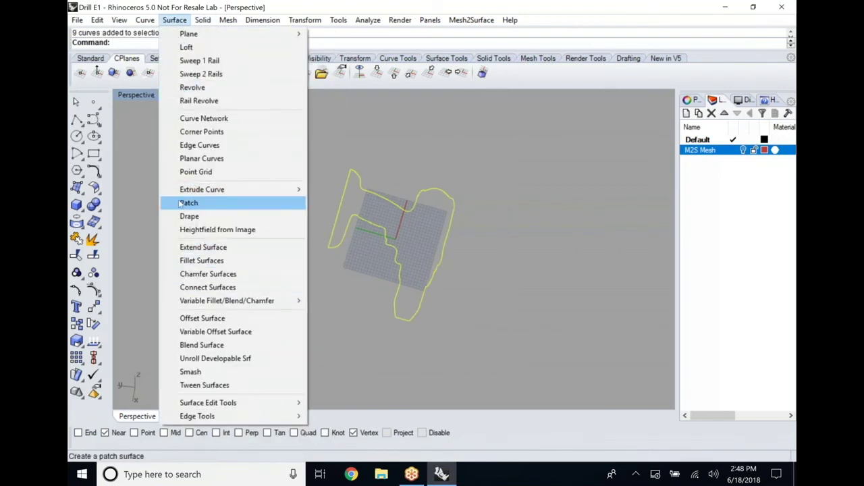
mouse_move(241, 189)
click(366, 189)
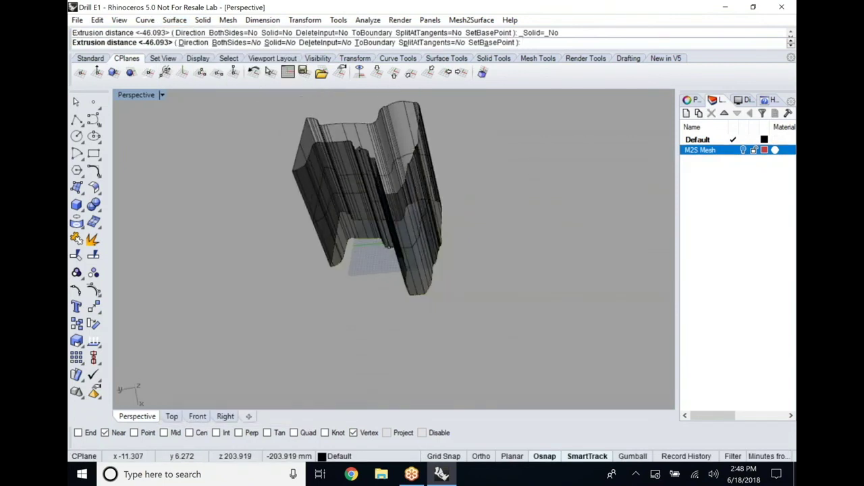
click(743, 150)
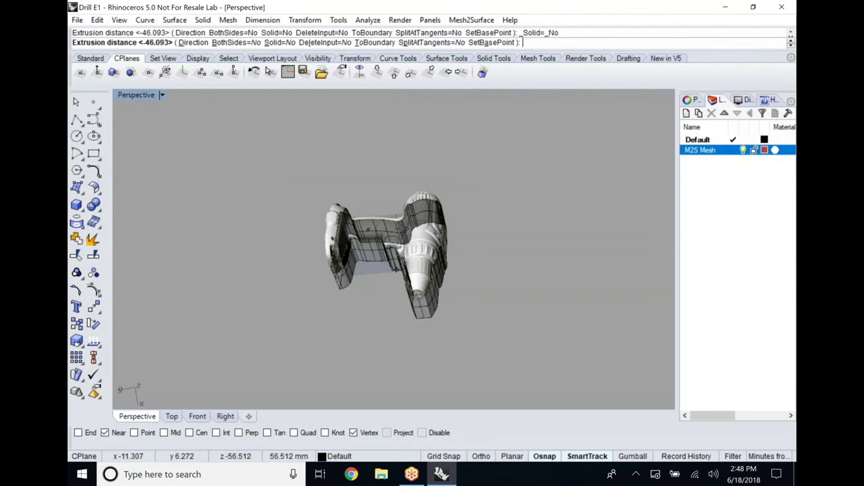
mouse_move(370, 226)
right_down()
mouse_move(372, 160)
mouse_move(369, 209)
right_up()
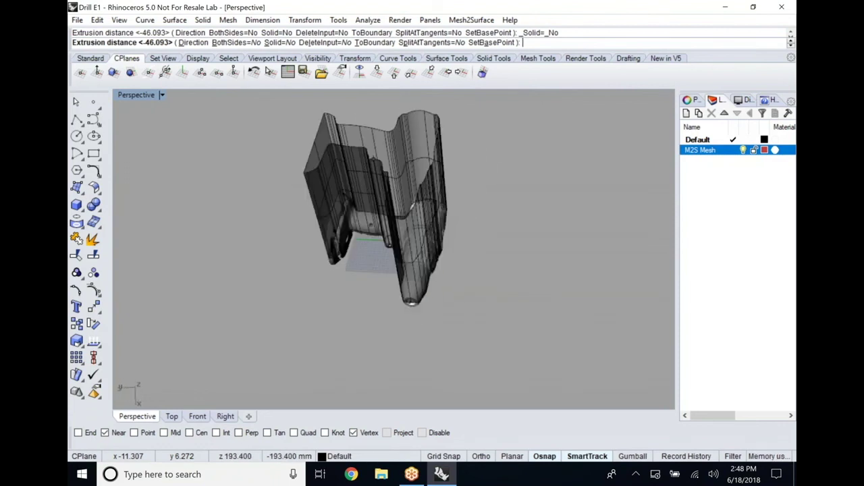
scroll(359, 193, up, 7)
scroll(356, 189, up, 3)
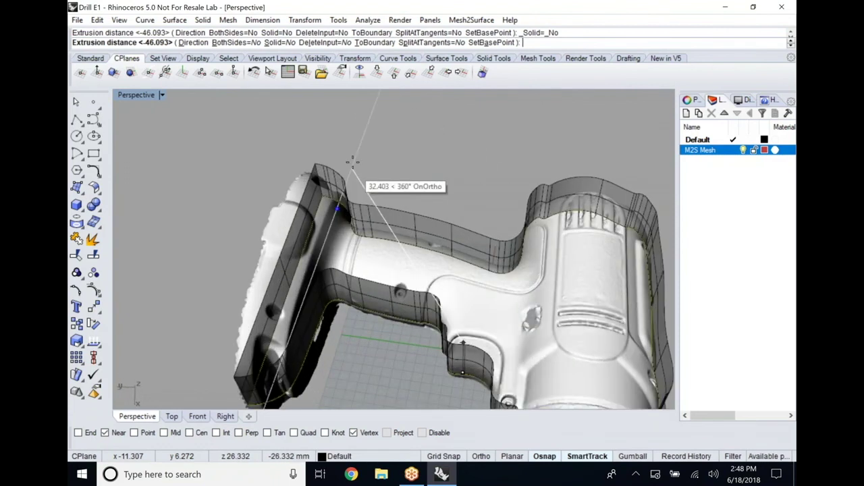
right_drag(388, 206, 342, 254)
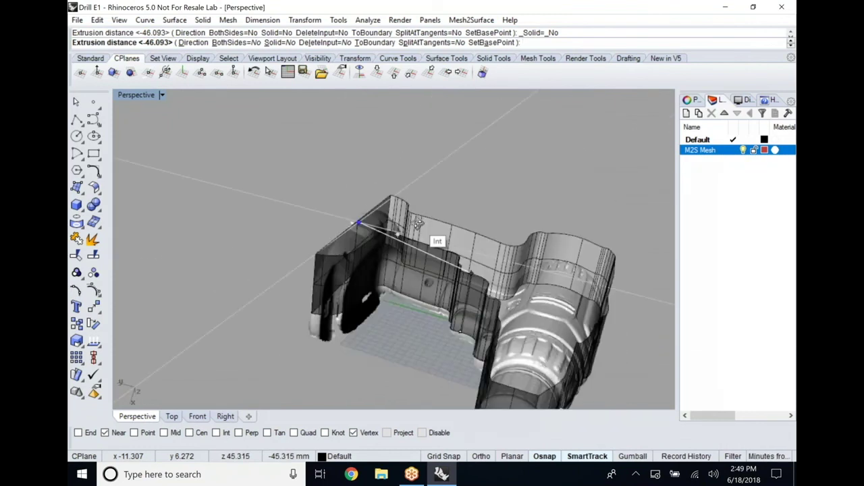
click(358, 223)
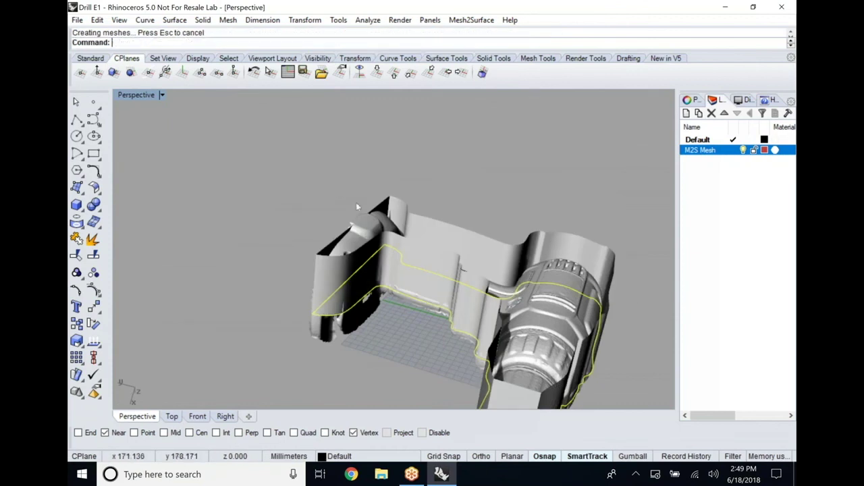